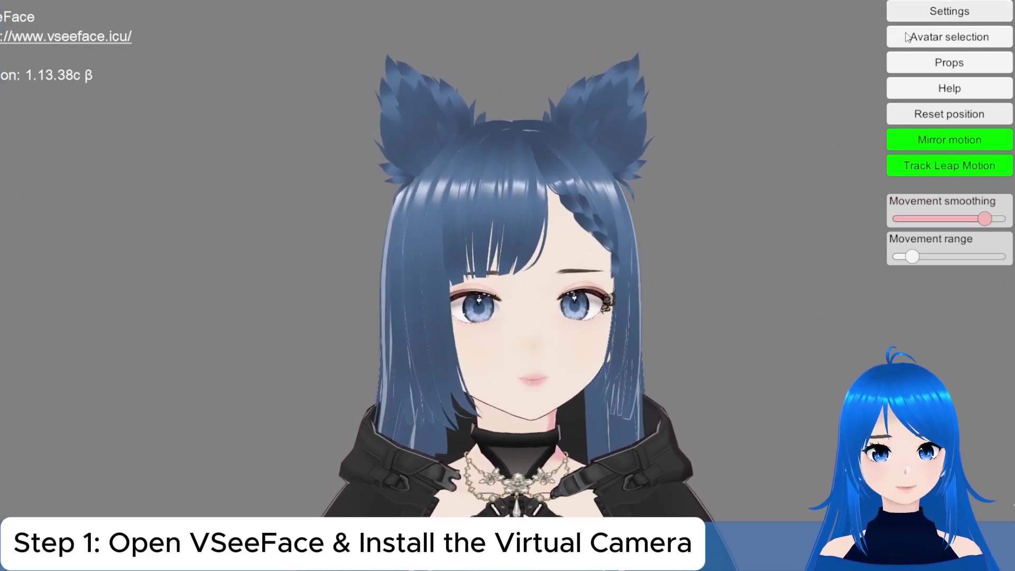
Open VSeeFace's General settings and scroll down to the Virtual camera section.
click(946, 12)
click(845, 13)
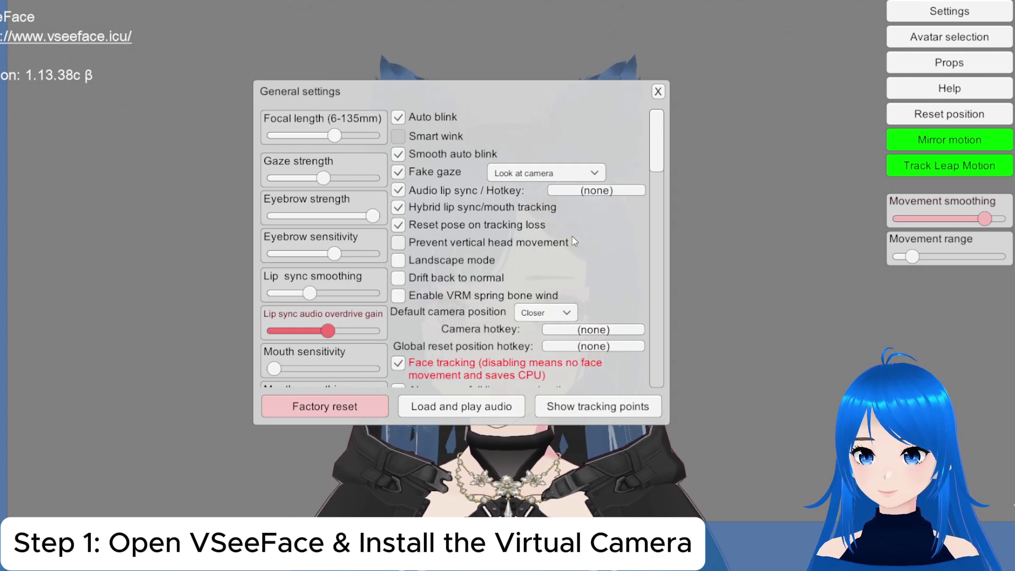
scroll(575, 246, down, 5)
scroll(575, 246, down, 8)
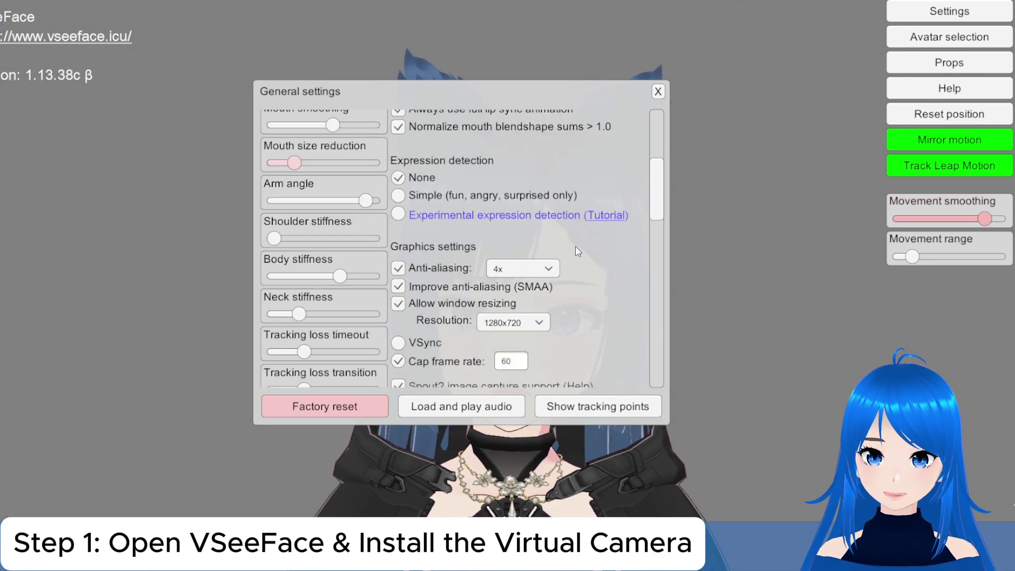
scroll(575, 252, down, 1)
scroll(413, 191, down, 1)
scroll(502, 191, up, 1)
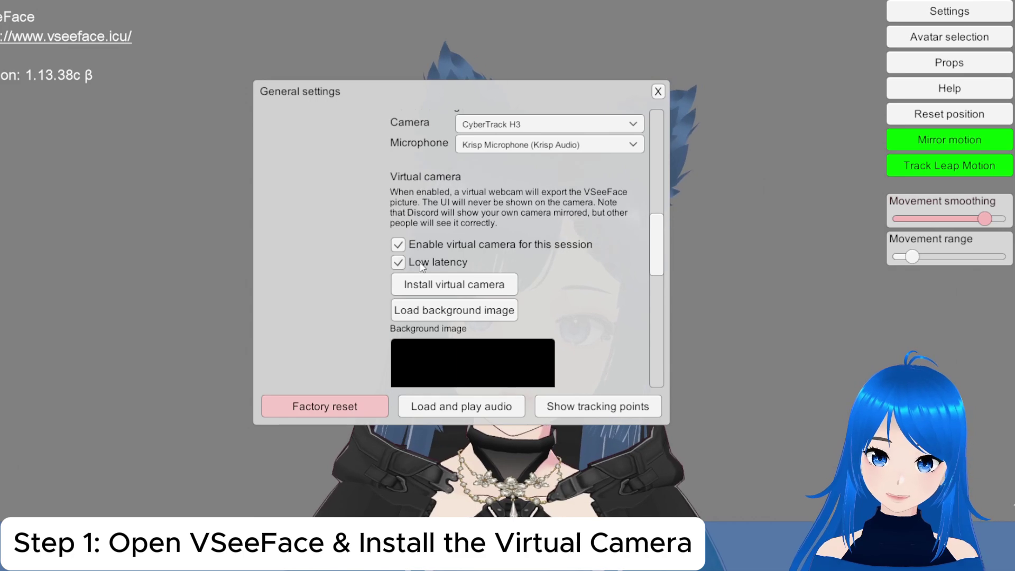
scroll(605, 245, down, 7)
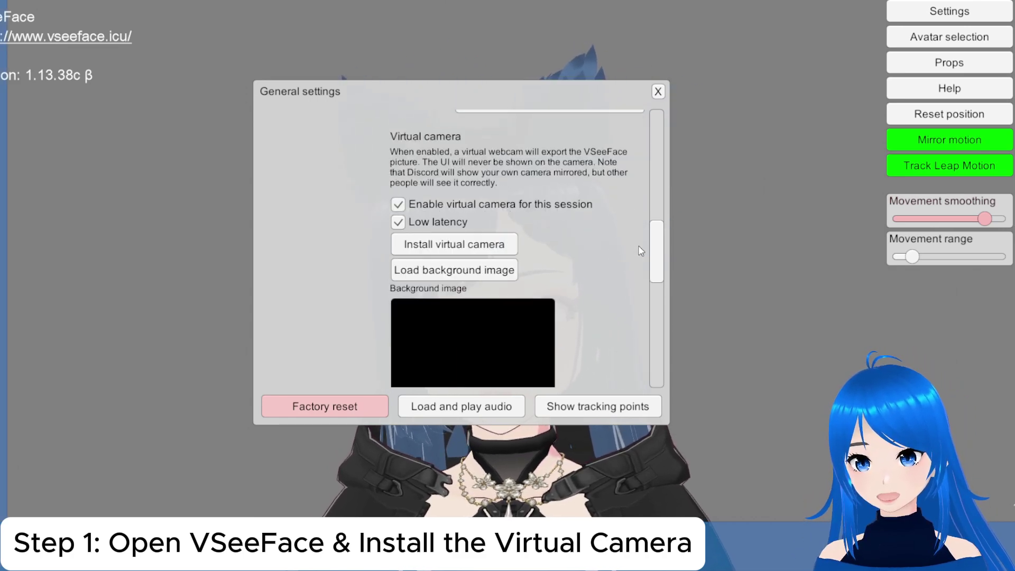
scroll(641, 252, down, 4)
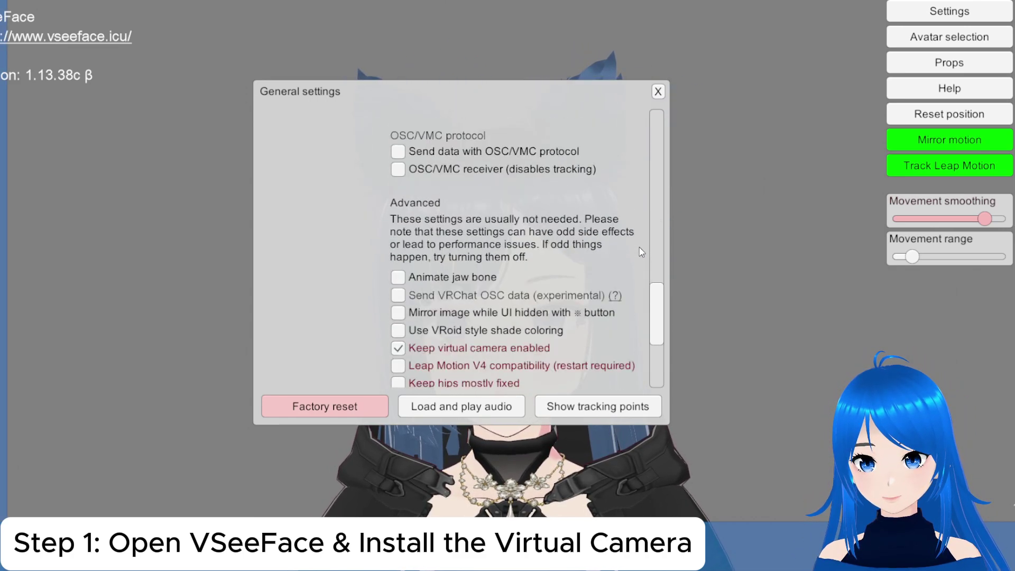
scroll(641, 252, down, 1)
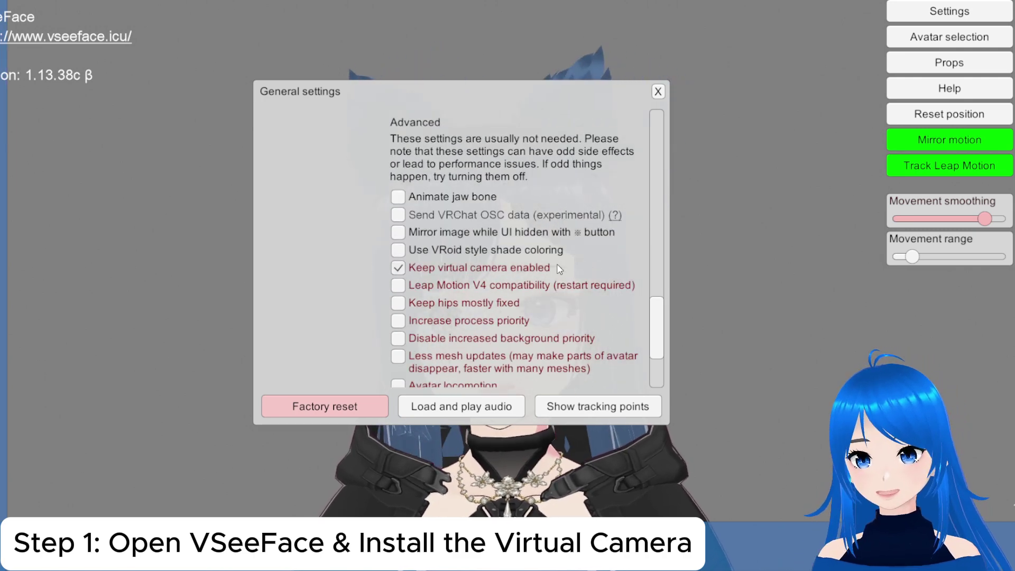
scroll(552, 270, up, 10)
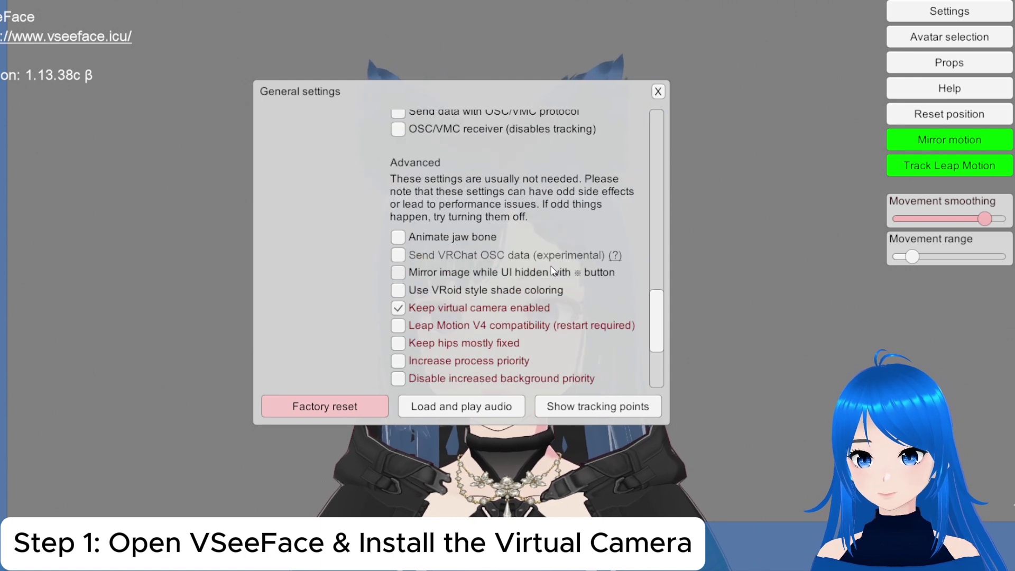
scroll(549, 271, up, 3)
scroll(549, 270, down, 1)
scroll(549, 271, up, 1)
scroll(549, 271, down, 1)
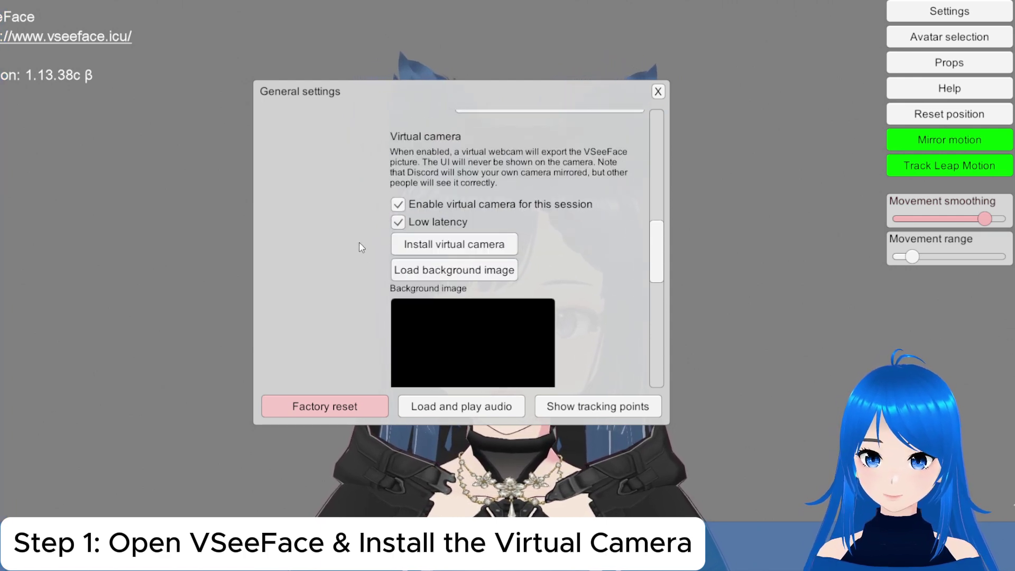
Install the VSeeFace virtual camera and load Untitled.png from Downloads as the green background.
click(457, 249)
click(592, 324)
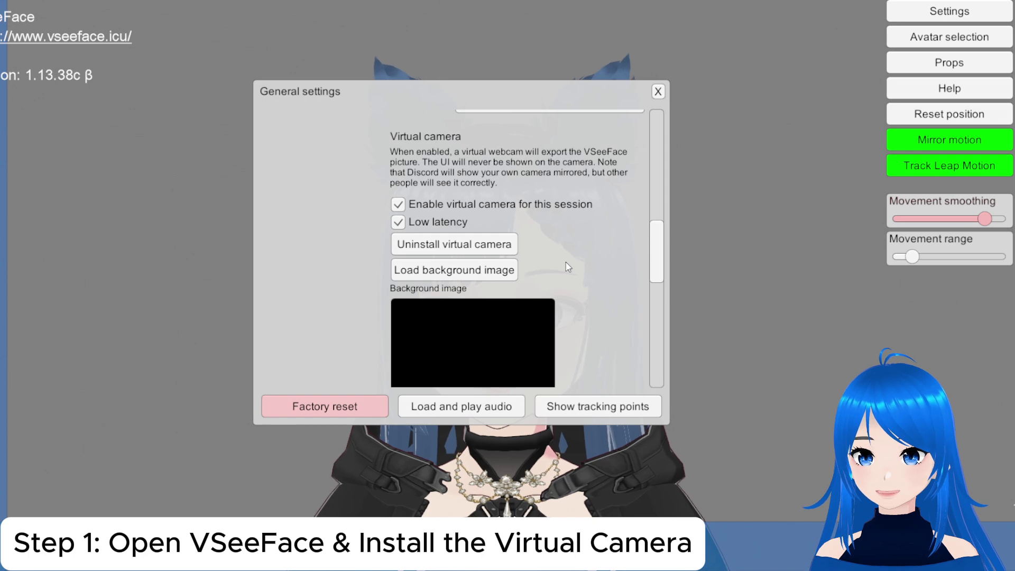
scroll(567, 249, down, 2)
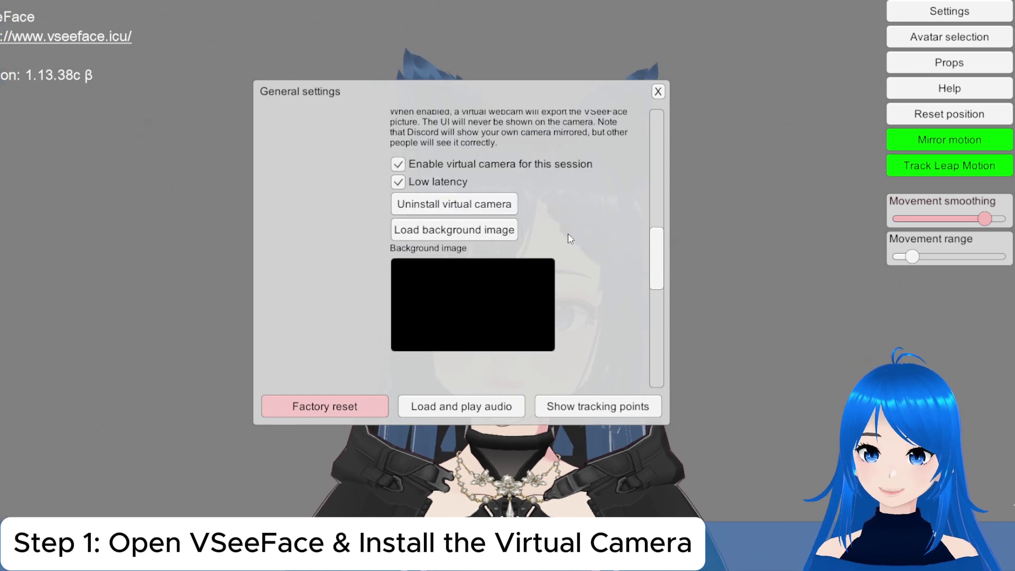
click(471, 236)
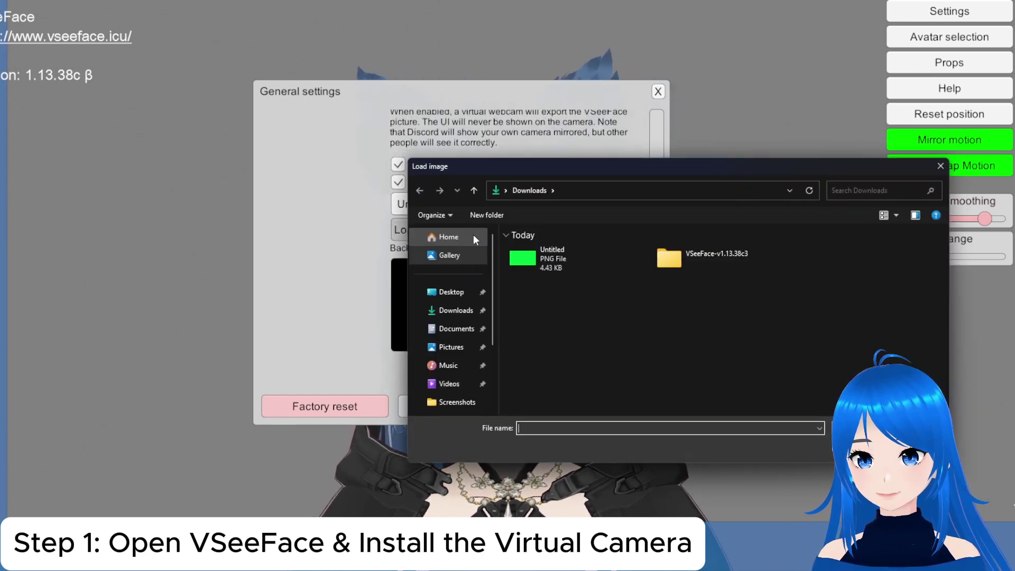
click(557, 267)
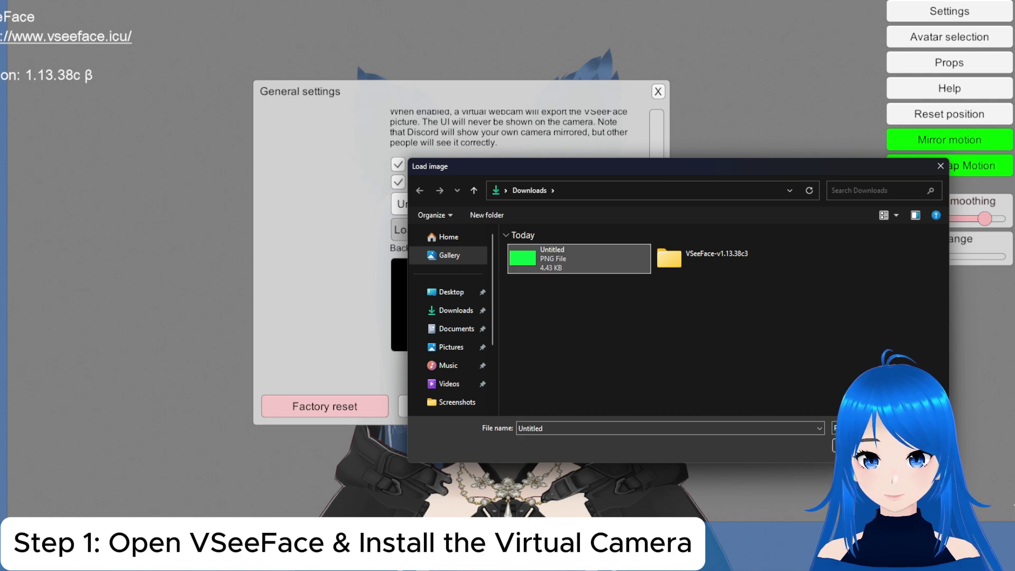
key(Return)
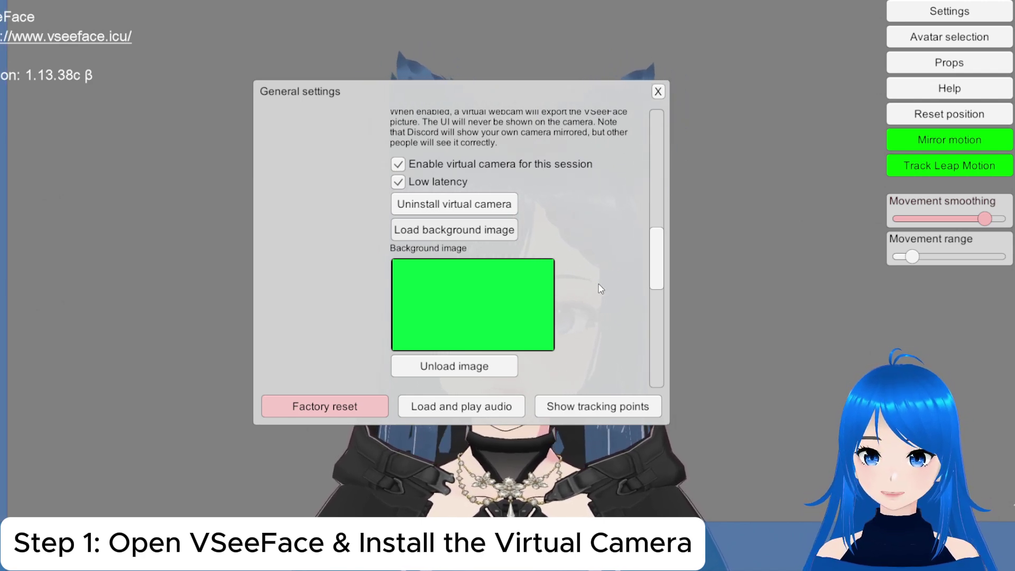
scroll(616, 283, down, 1)
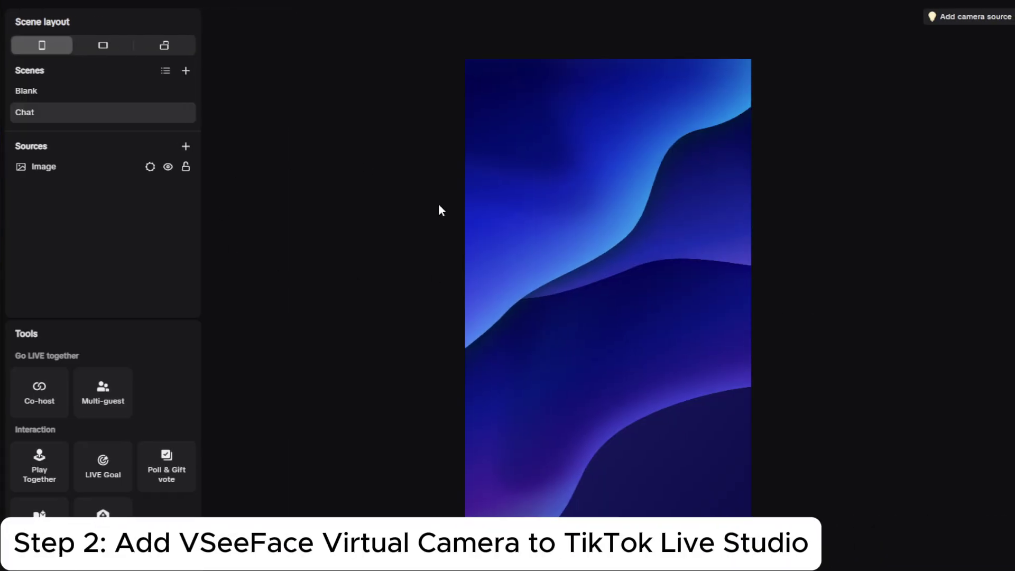
Add a Camera source using VSeeFaceCamera, previewing the avatar at 1280*720 and 60 FPS.
click(186, 147)
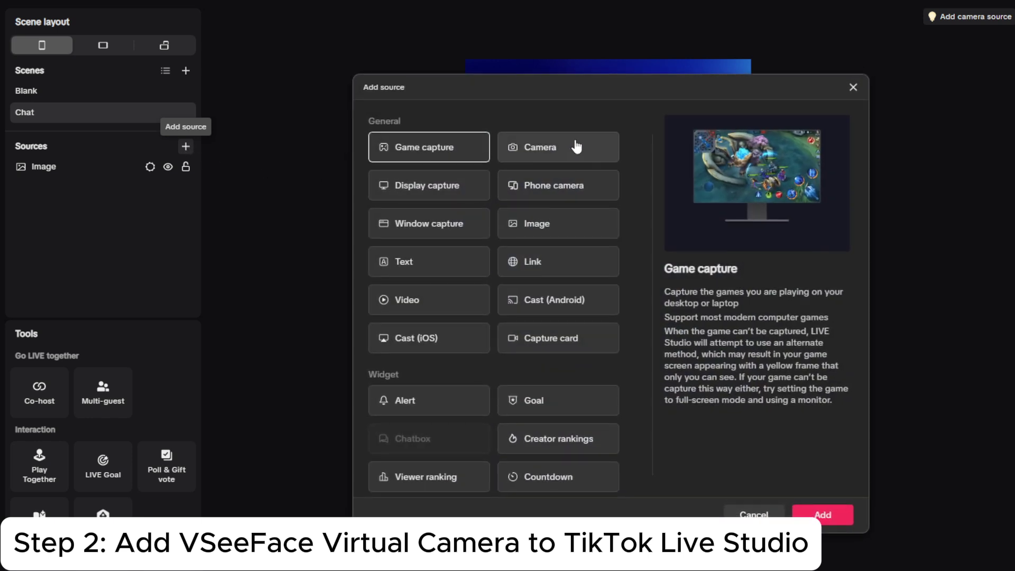
click(536, 151)
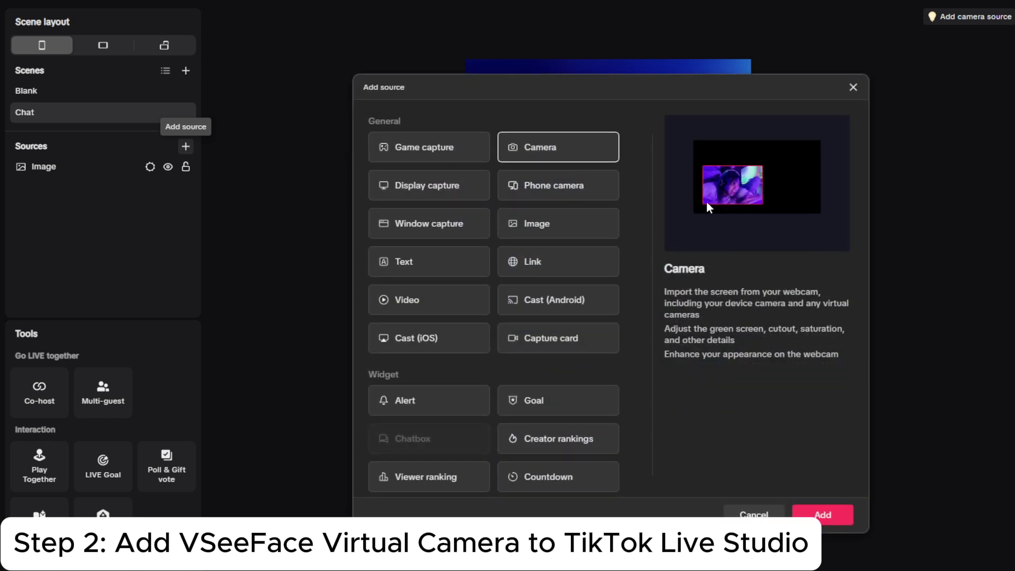
click(829, 512)
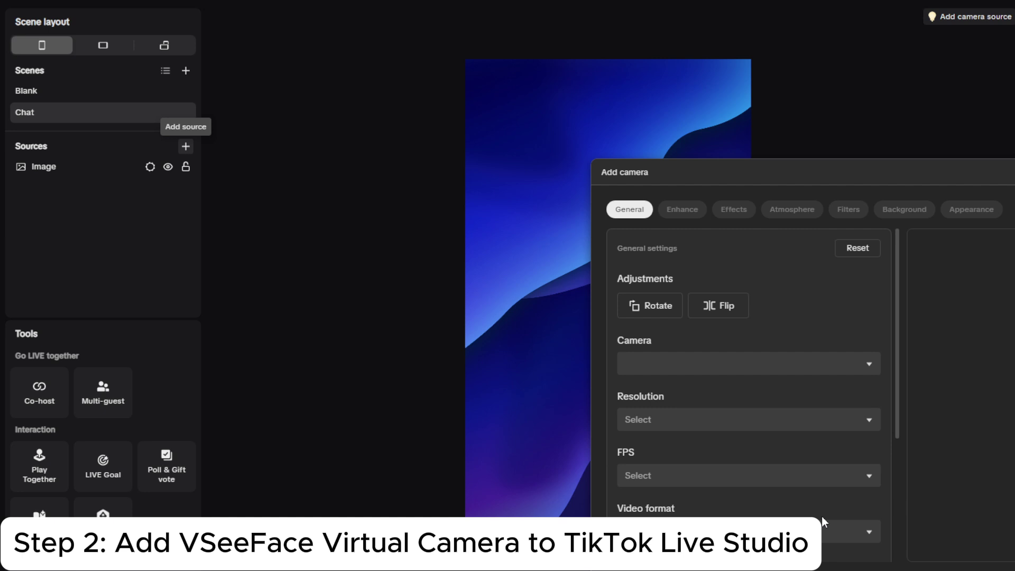
drag(778, 175, 651, 86)
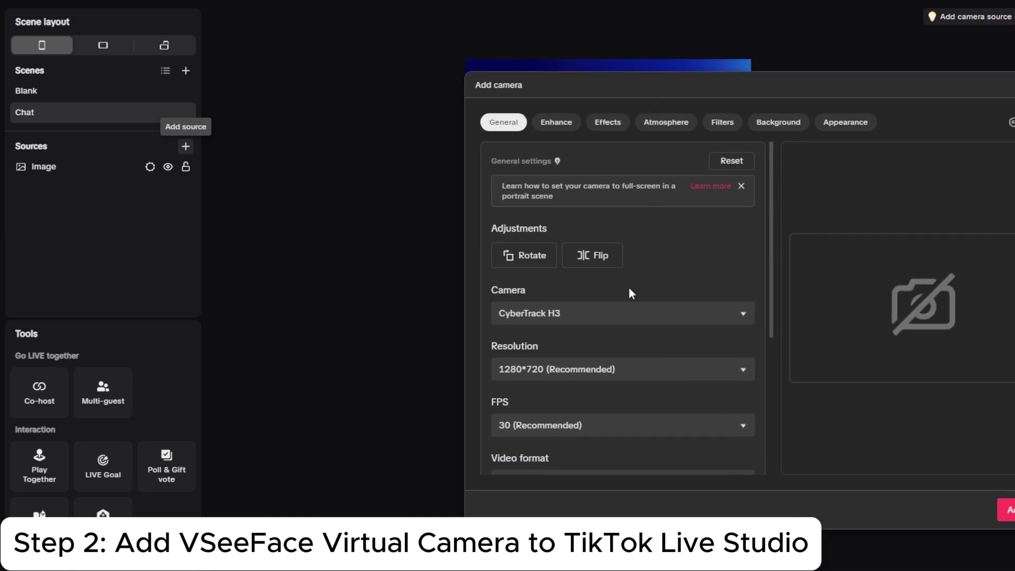
click(557, 317)
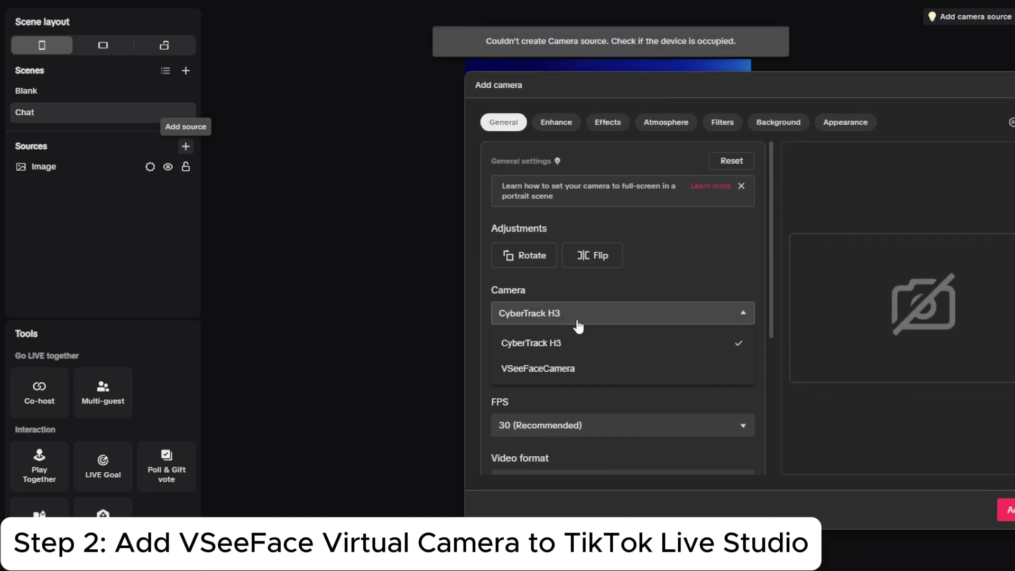
click(551, 373)
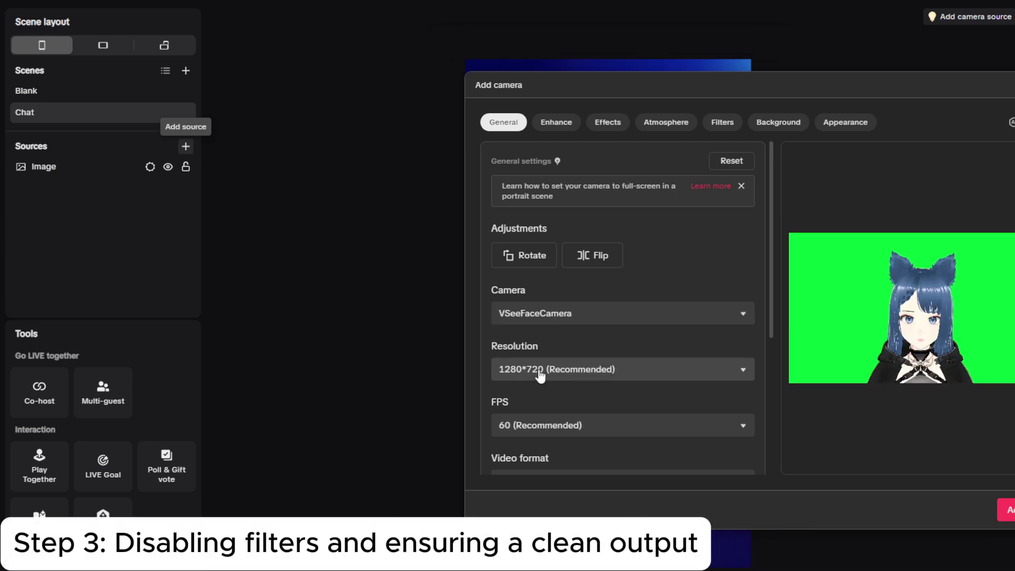
Expand the camera's More settings to reveal picture options like contrast and hue.
scroll(530, 316, down, 3)
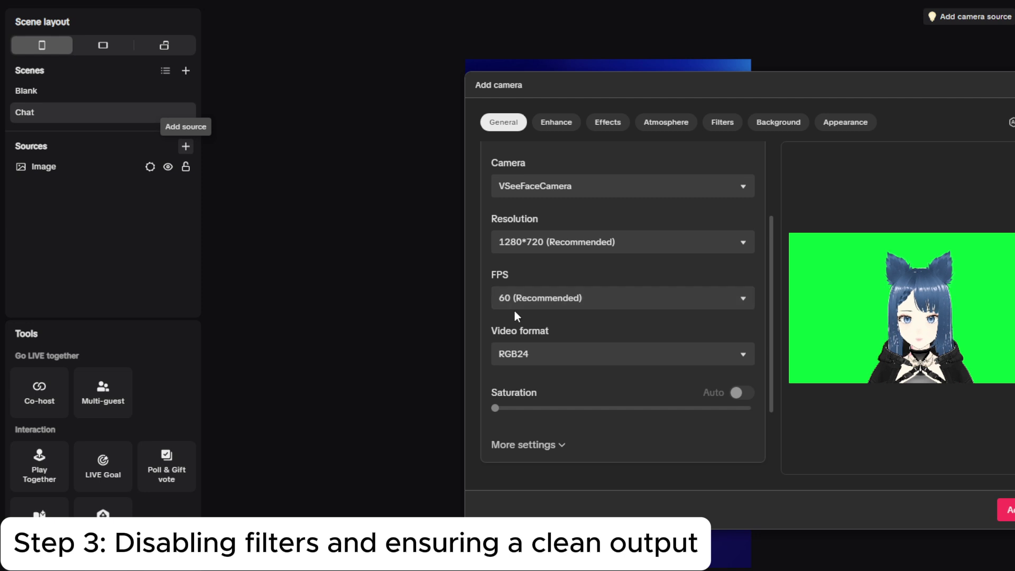
scroll(516, 275, down, 2)
scroll(581, 280, down, 1)
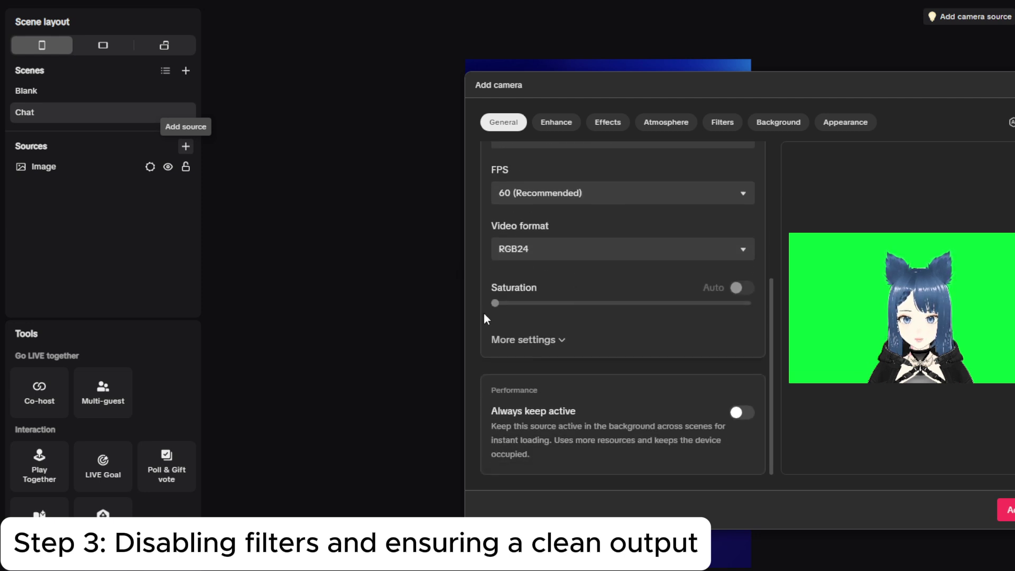
click(529, 341)
scroll(568, 343, down, 8)
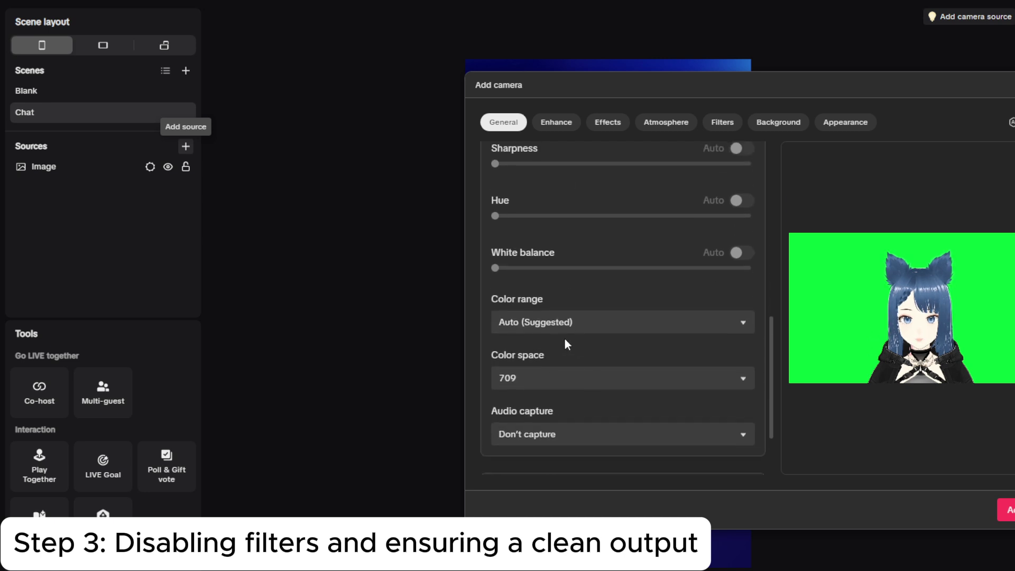
scroll(565, 343, up, 8)
scroll(526, 378, down, 5)
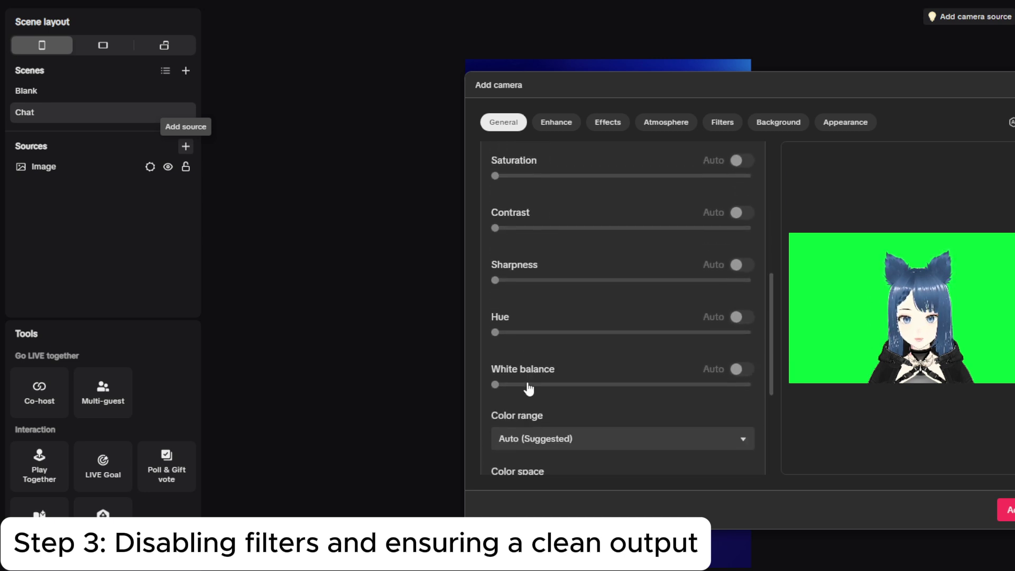
mouse_move(493, 335)
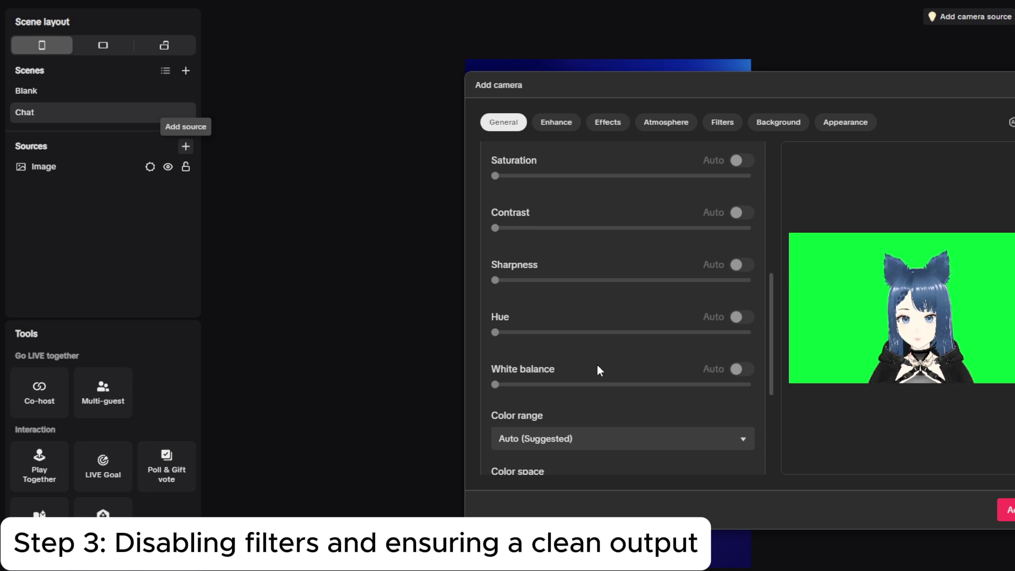
Set Color range to Full and keep Color space at 709.
scroll(597, 365, down, 4)
click(511, 311)
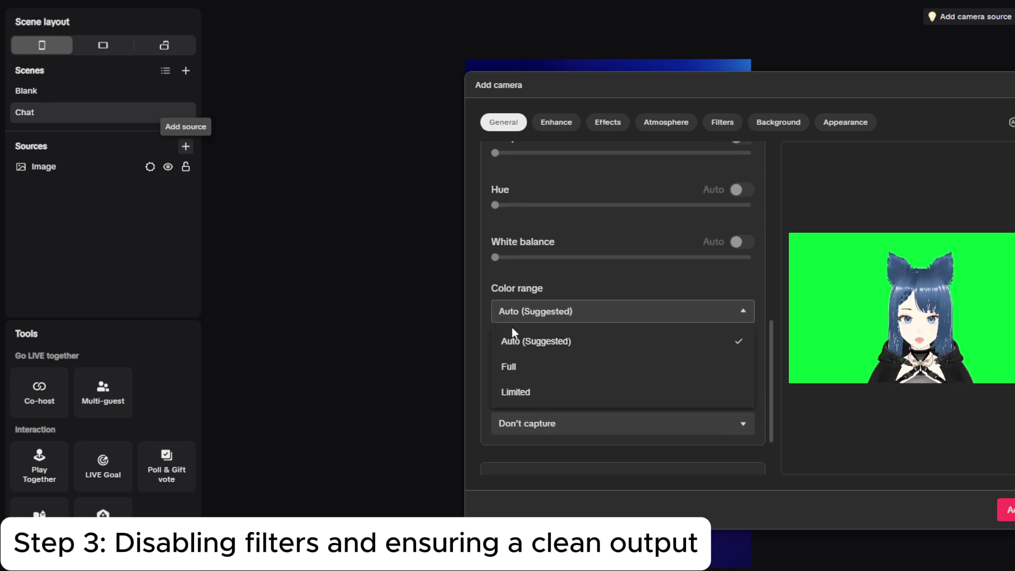
click(515, 365)
click(517, 373)
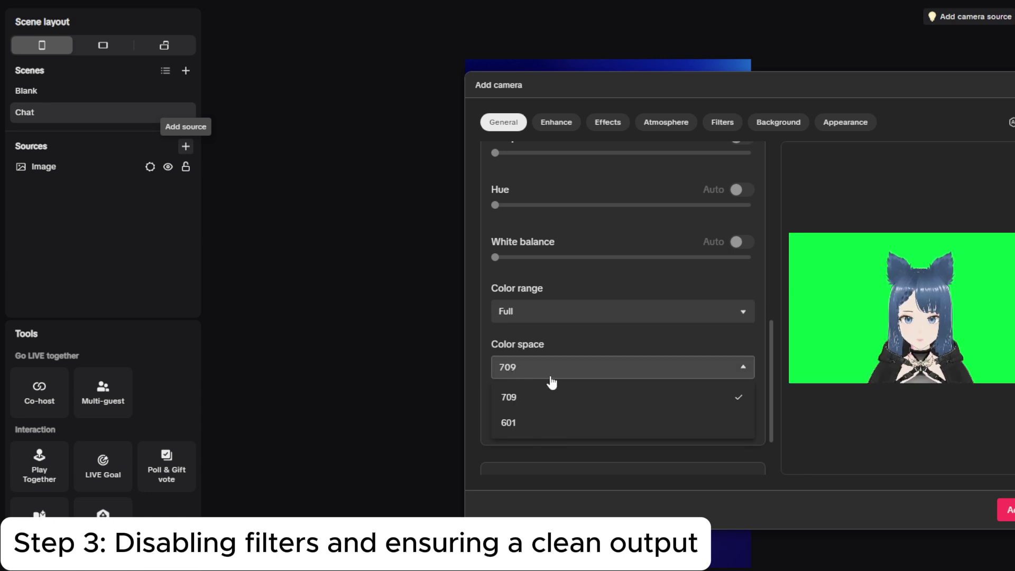
click(517, 396)
scroll(605, 382, down, 2)
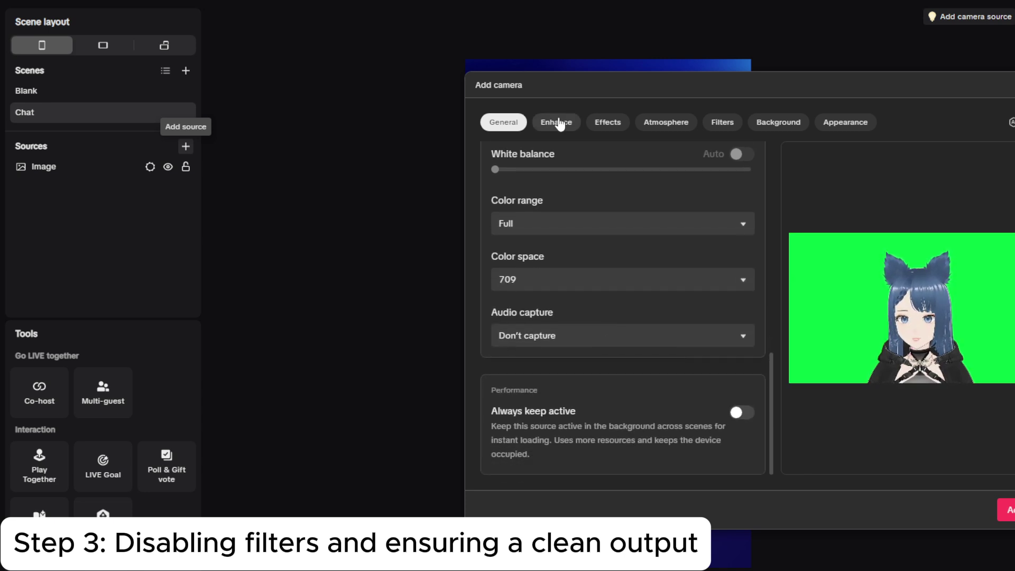
Check the Enhance, Effects, Atmosphere and Filters tabs, leaving effects cleared and atmosphere and filter at None.
click(560, 124)
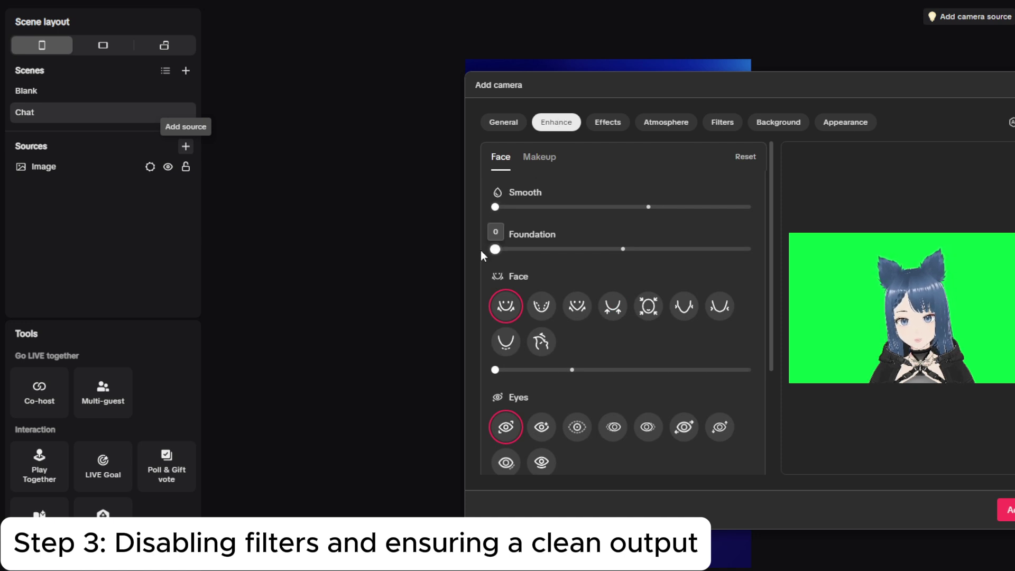
scroll(504, 309, down, 2)
scroll(503, 316, down, 1)
scroll(487, 350, down, 1)
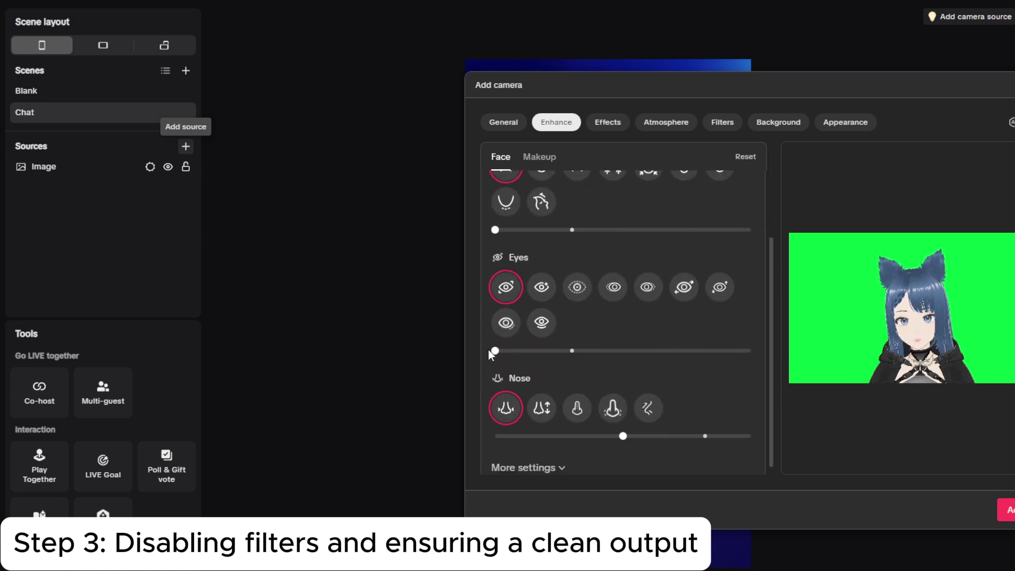
scroll(521, 458, down, 8)
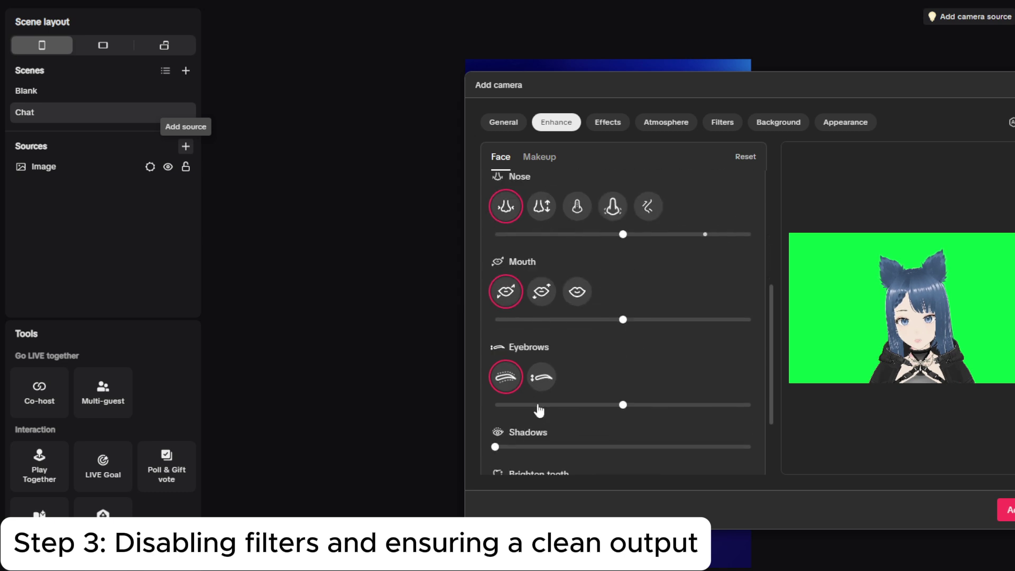
click(615, 123)
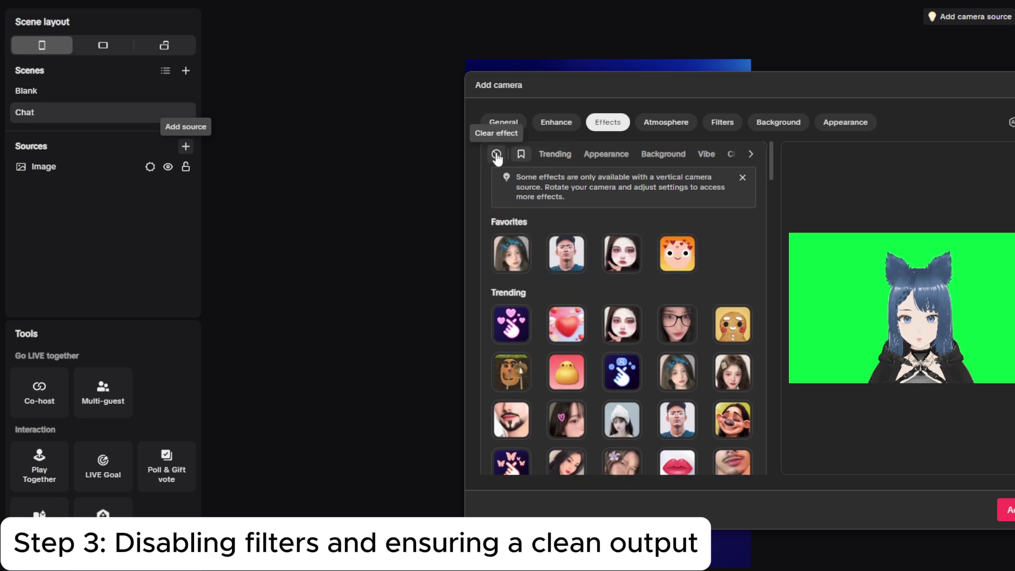
click(666, 122)
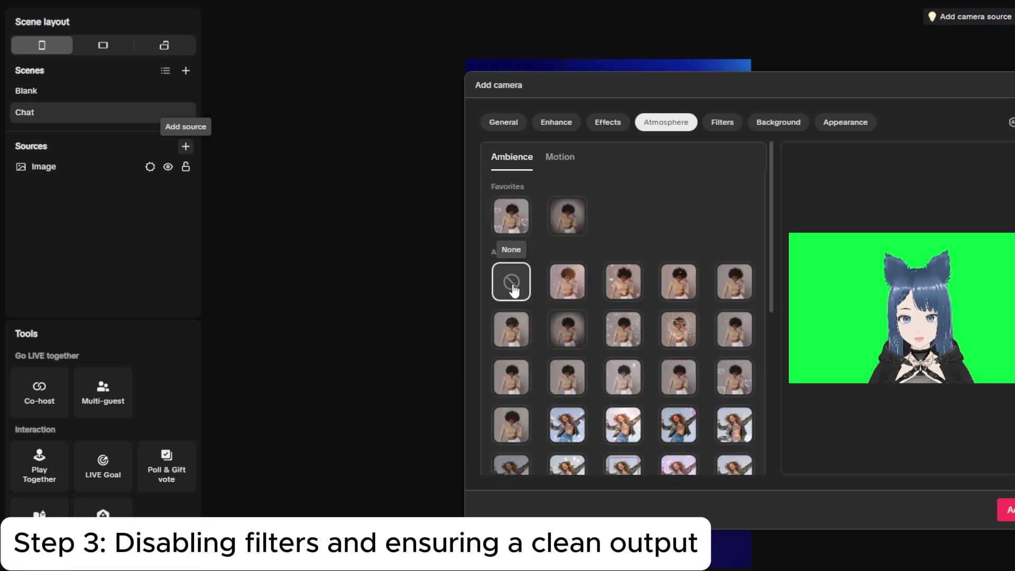
click(723, 123)
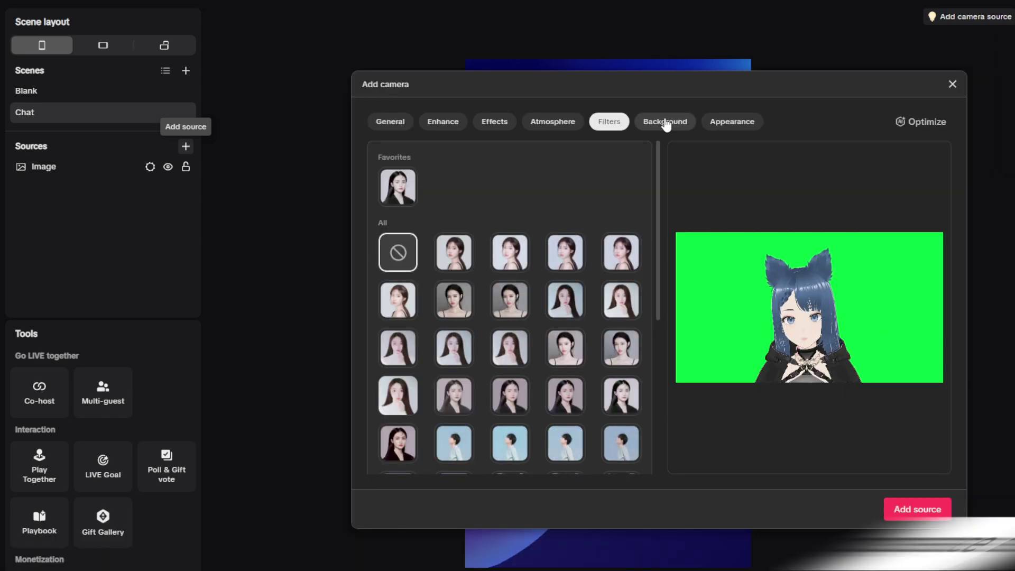
Set the camera background to Cutout with chroma key removing 00FF00, keeping the Default appearance frame.
click(799, 123)
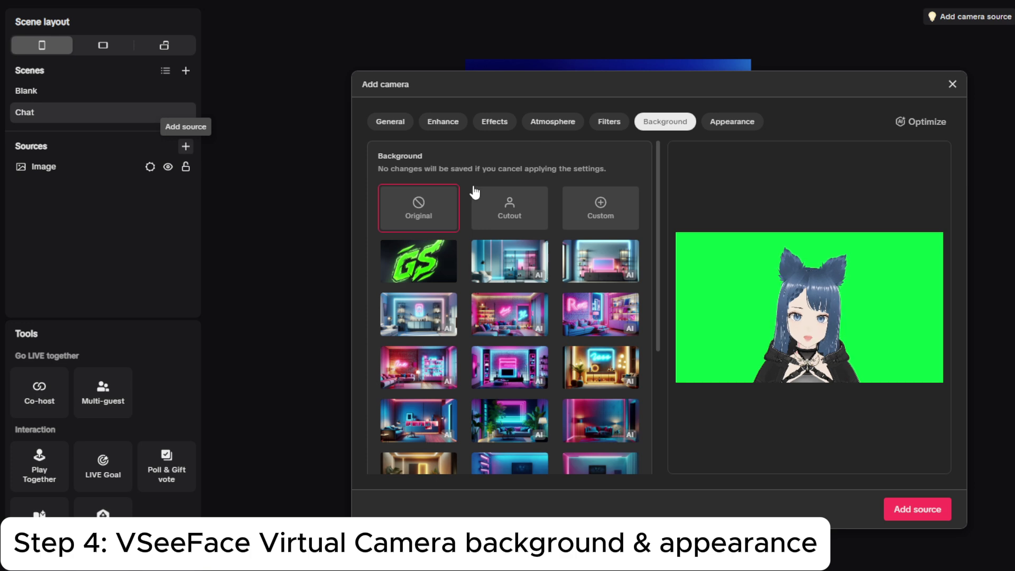
click(487, 202)
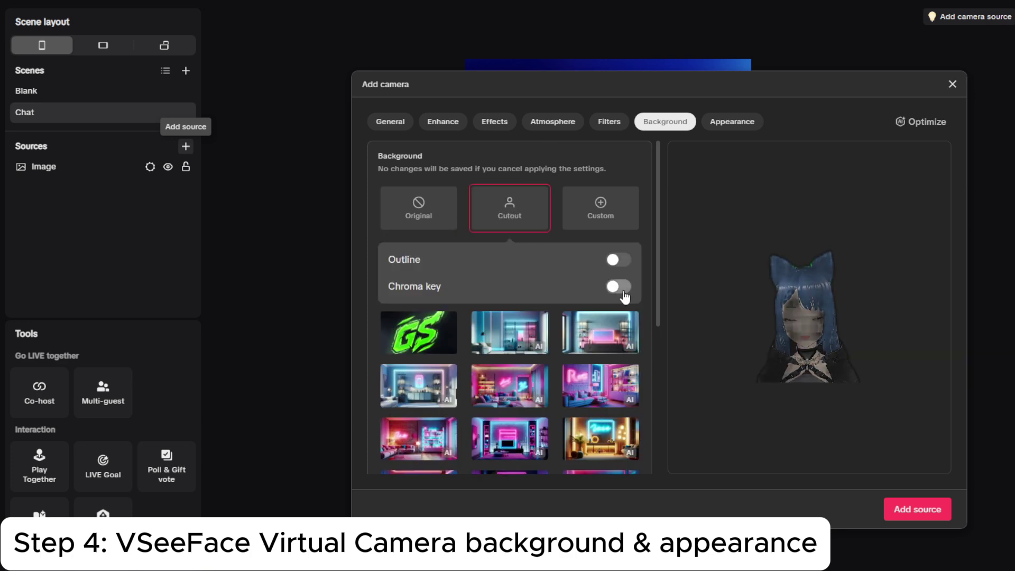
click(620, 287)
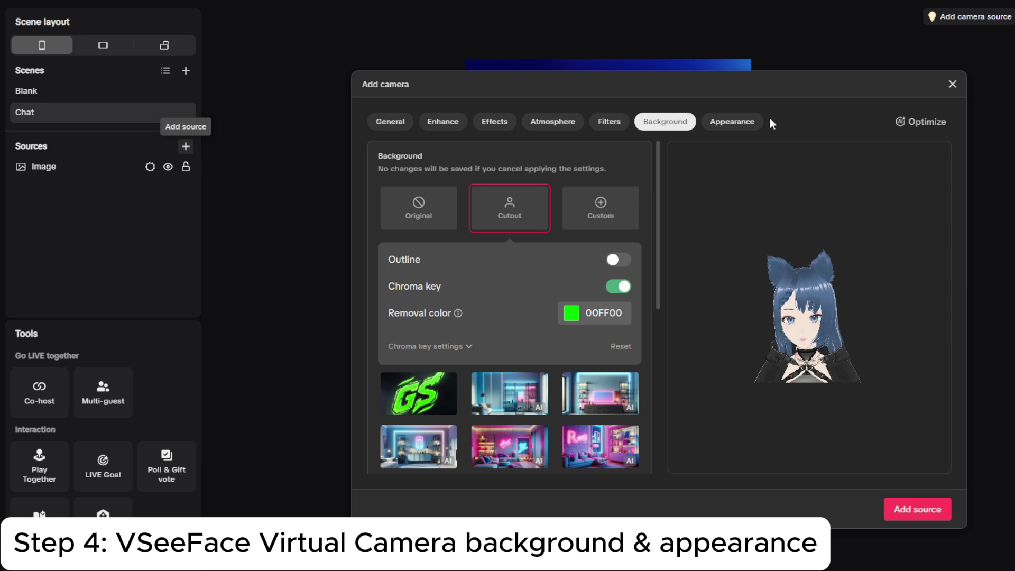
click(733, 122)
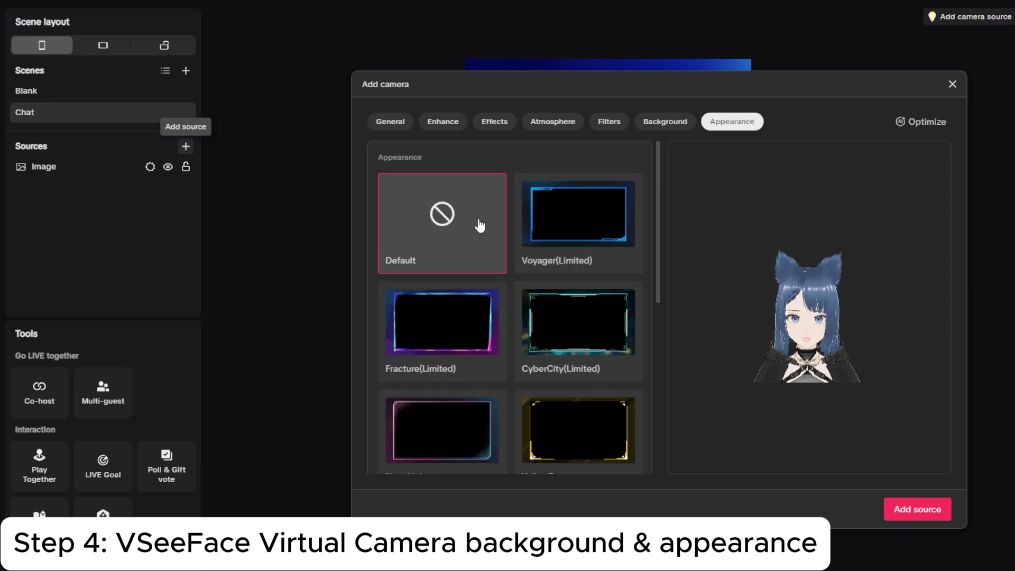
Add the avatar camera to the Chat scene, move it to the canvas bottom, enlarge and centre it.
click(917, 509)
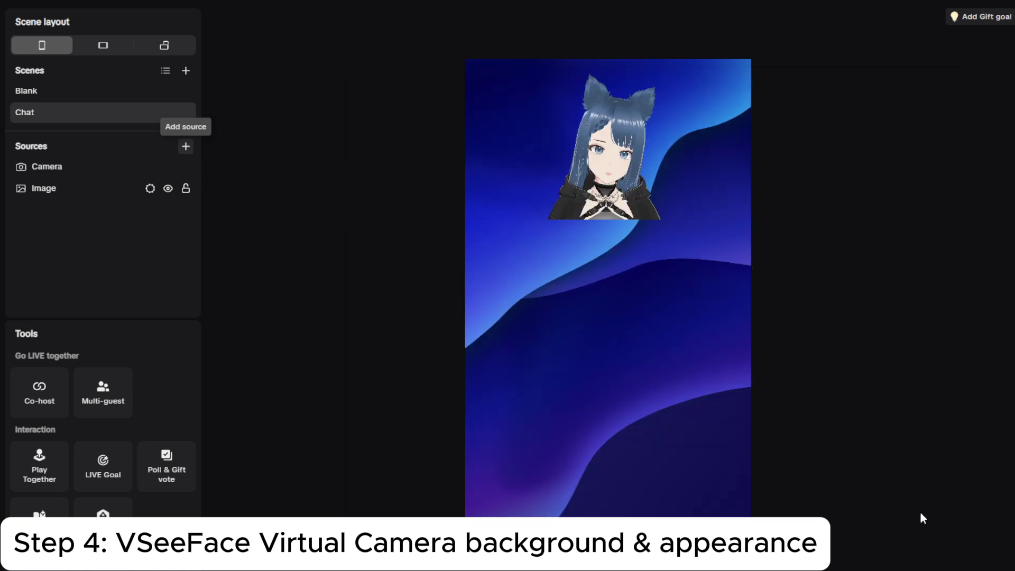
drag(547, 185, 548, 527)
drag(607, 402, 532, 215)
drag(542, 344, 625, 344)
drag(617, 219, 581, 319)
click(857, 124)
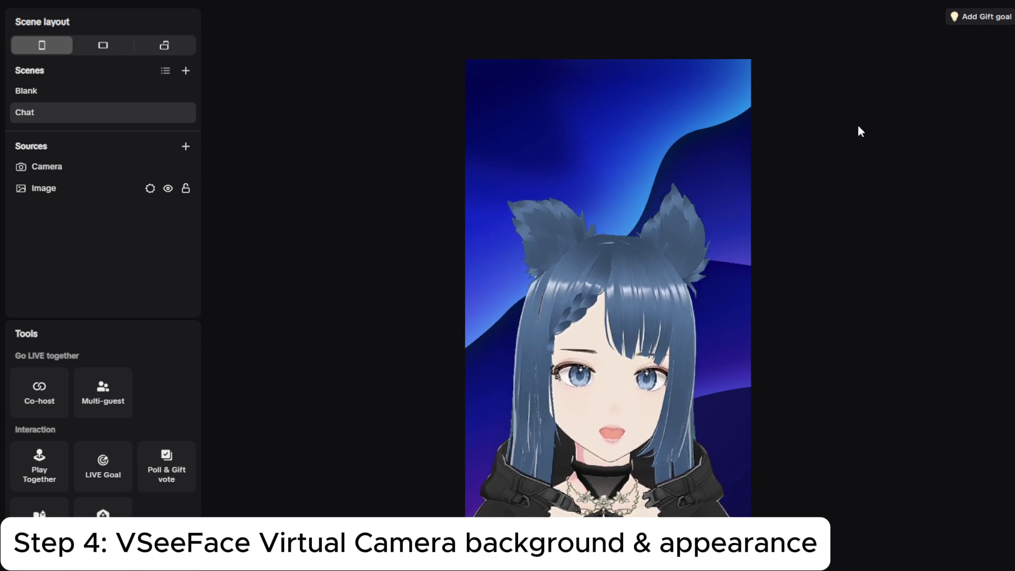
click(578, 192)
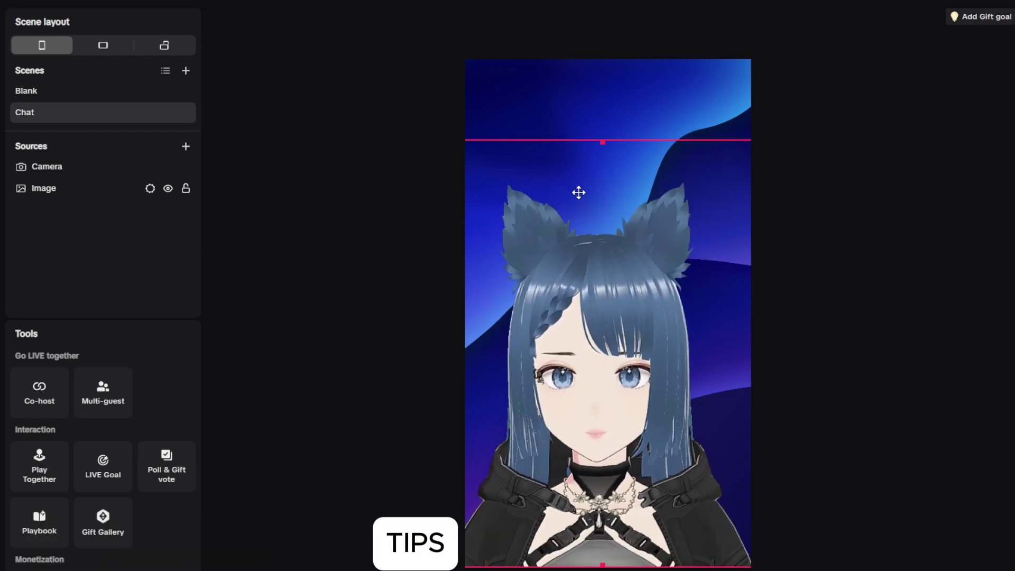